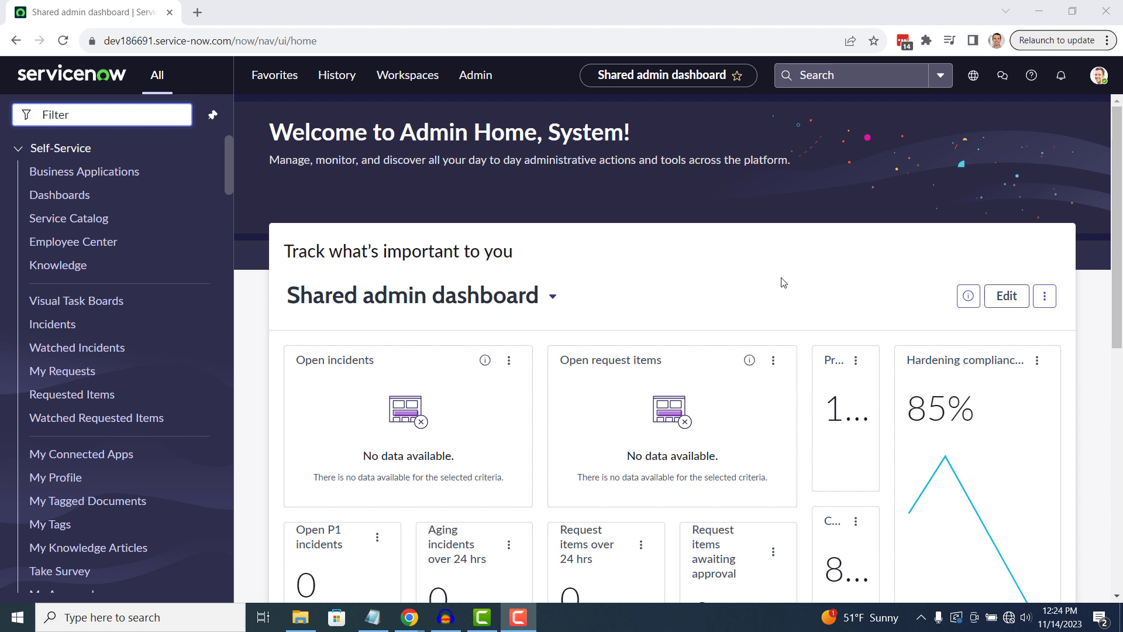
Open hardware asset record P1000479 (MacBook Pro) from the Hardware Assets list.
{"action": "left_click", "coordinate": [109, 117]}
{"action": "type", "text": "Hardwar"}
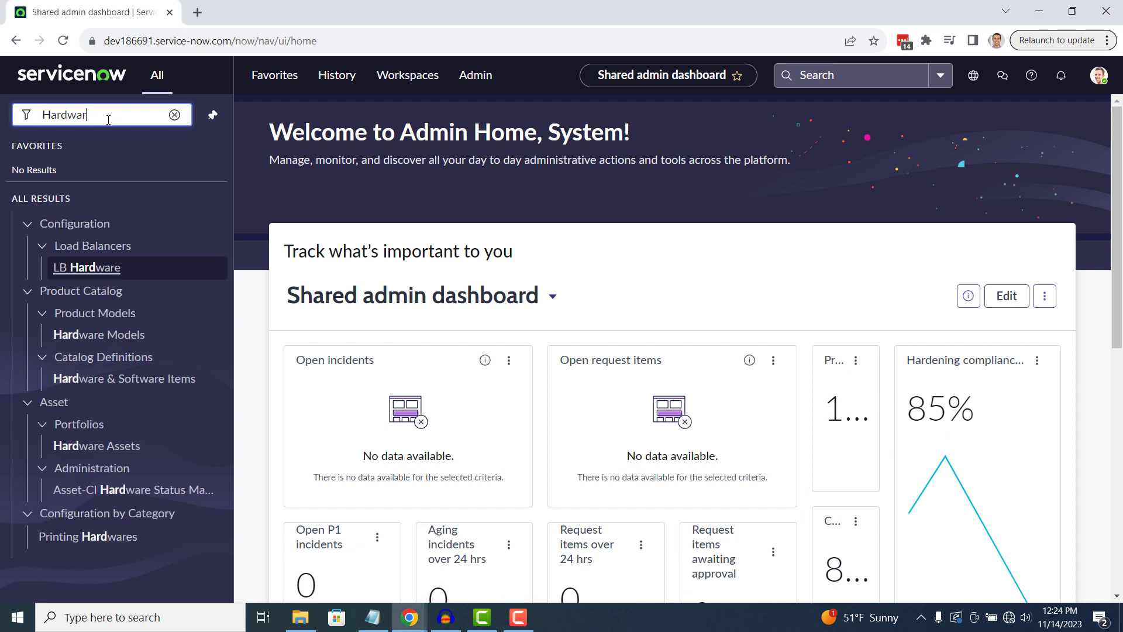
{"action": "type", "text": "e Assets"}
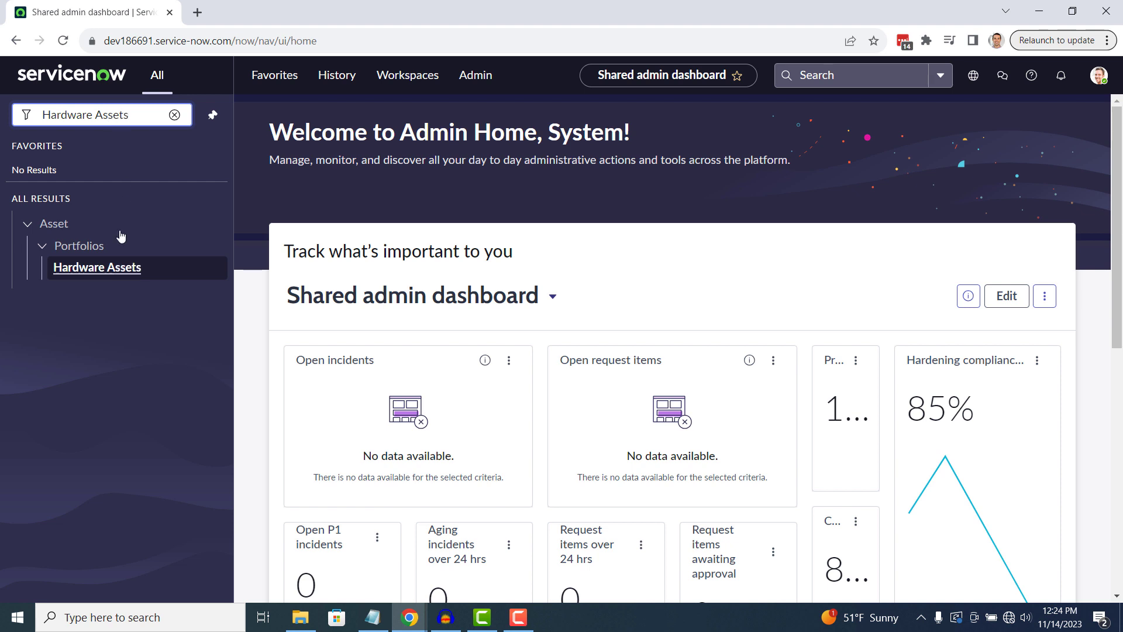
{"action": "left_click", "coordinate": [124, 267]}
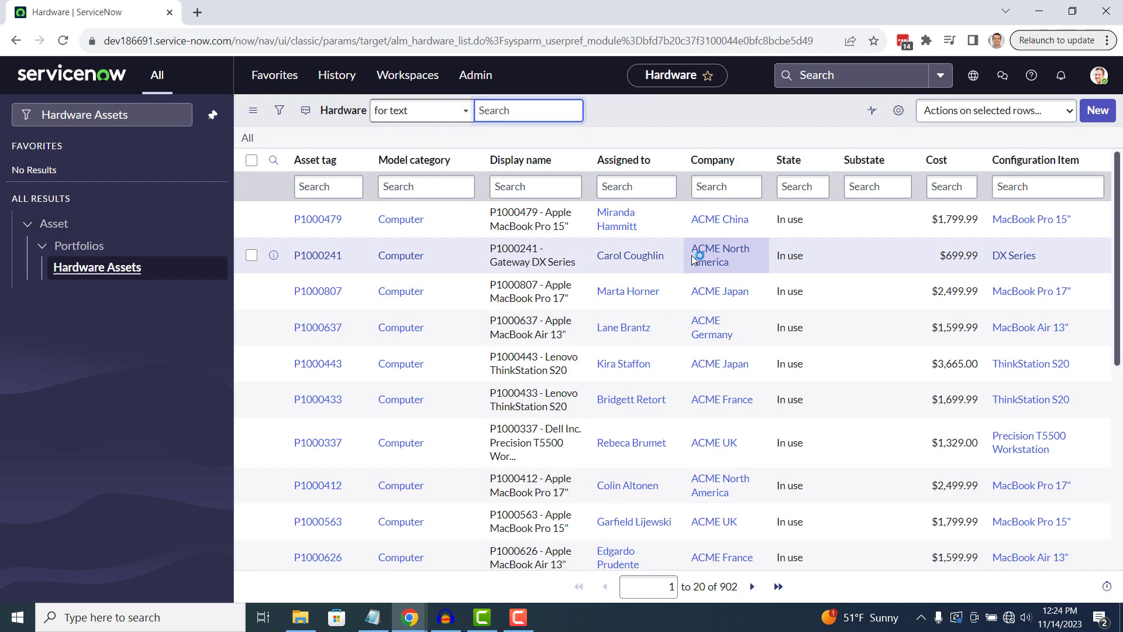
{"action": "left_click", "coordinate": [316, 220]}
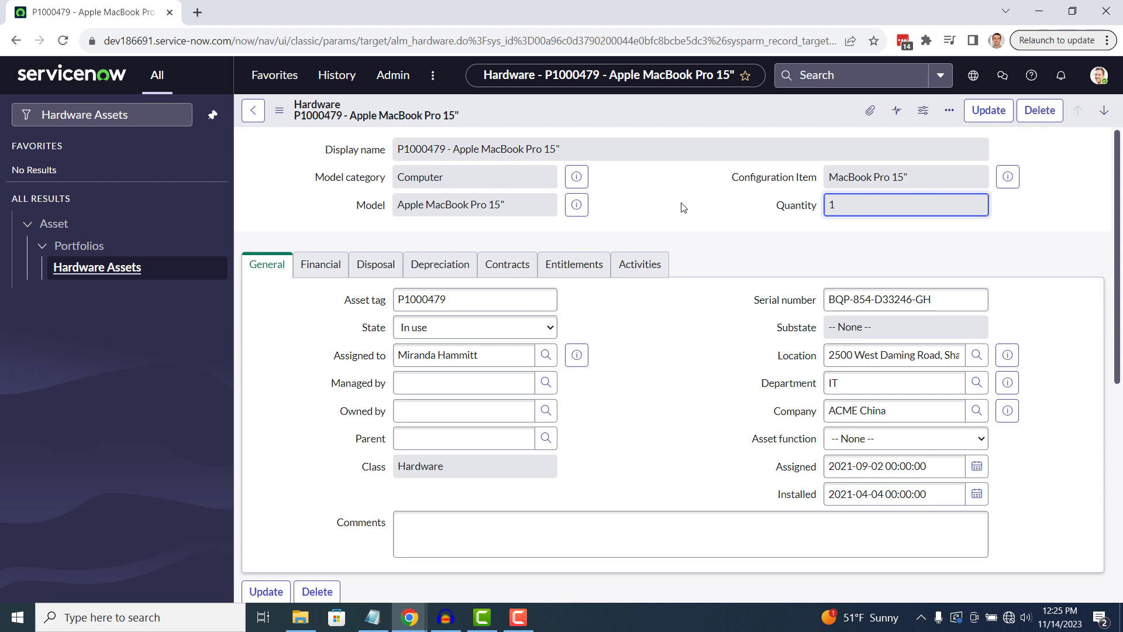
Bring up the 10 UI Policies configured for the hardware asset table.
{"action": "right_click", "coordinate": [648, 117]}
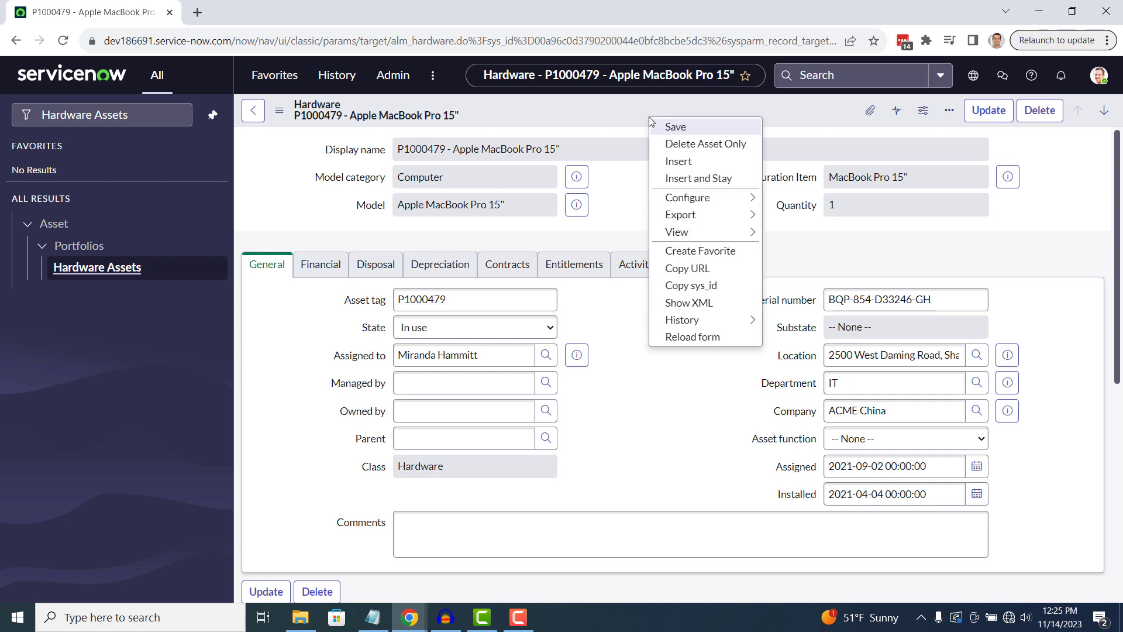
{"action": "mouse_move", "coordinate": [690, 199]}
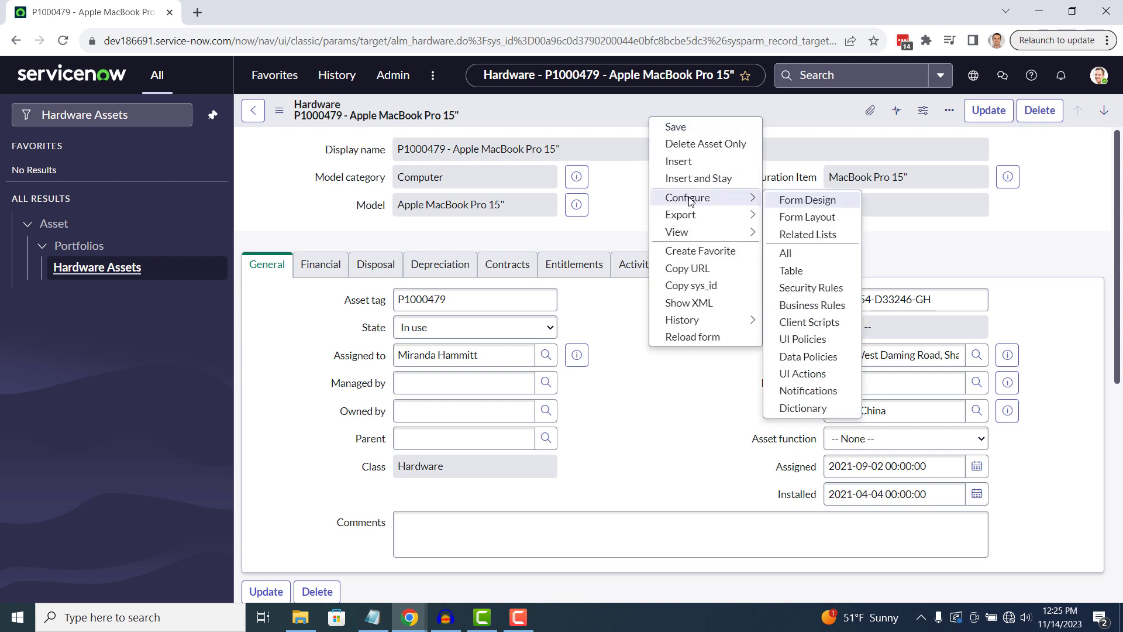
{"action": "left_click", "coordinate": [833, 342]}
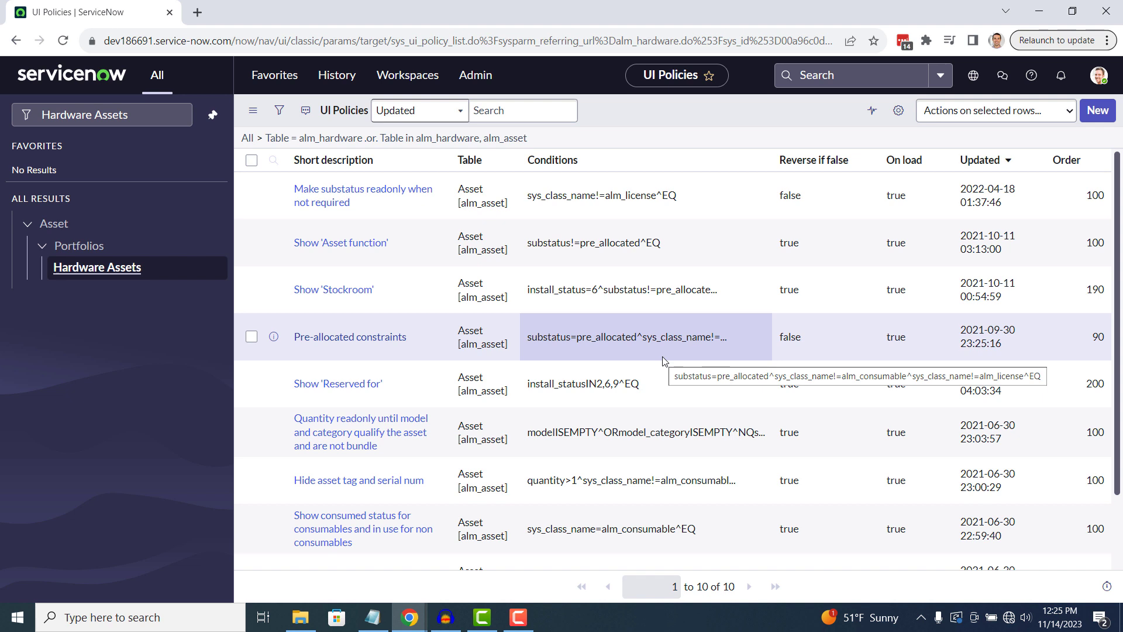
Start a new UI policy with short description 'Asset tag field is mandatory, when the serial number field is empty'.
{"action": "left_click", "coordinate": [1098, 110]}
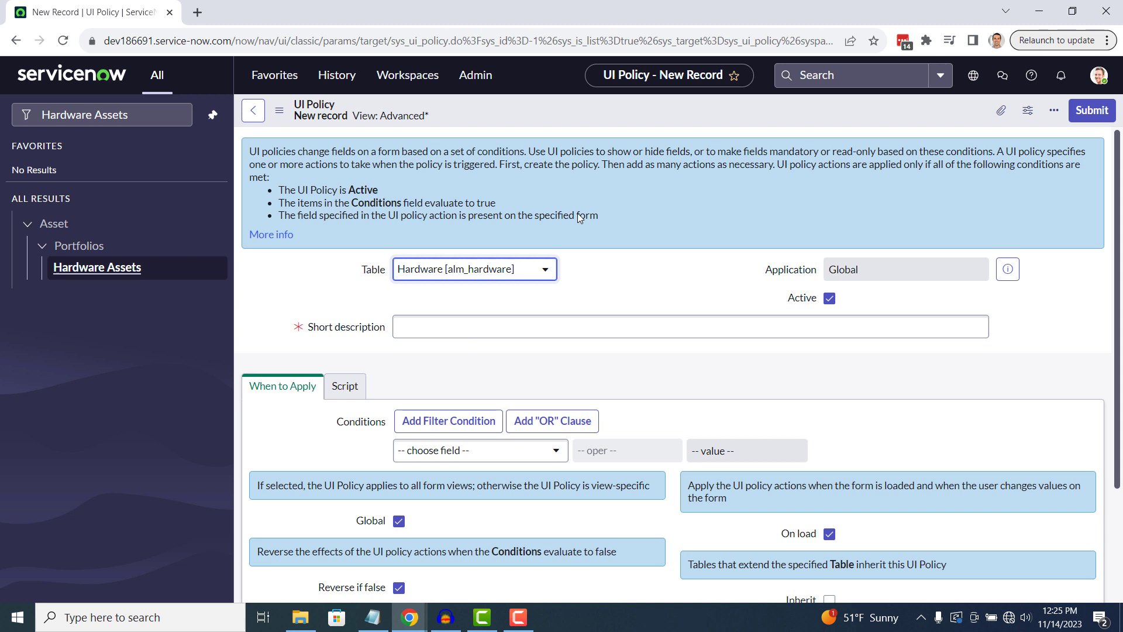
{"action": "left_click", "coordinate": [530, 326]}
{"action": "type", "text": "Asset tag field is mandatory, when the serial number field is empty"}
{"action": "left_click", "coordinate": [630, 294]}
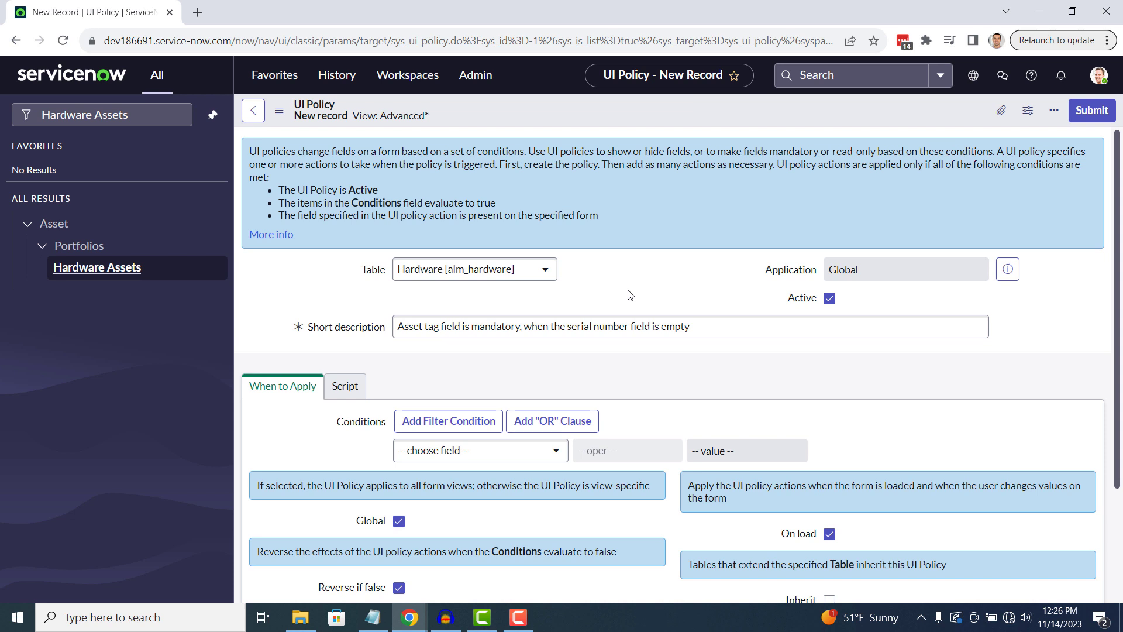
Set the policy condition to Serial number is empty.
{"action": "left_click", "coordinate": [522, 450]}
{"action": "type", "text": "Serial n"}
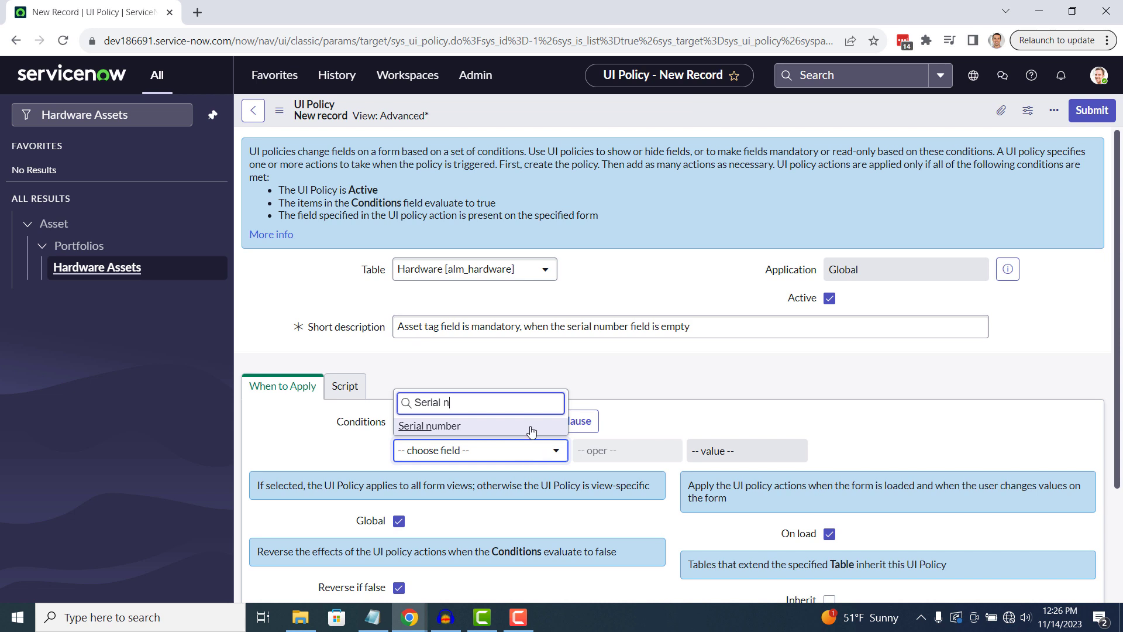
{"action": "left_click", "coordinate": [531, 431]}
{"action": "left_click", "coordinate": [627, 452]}
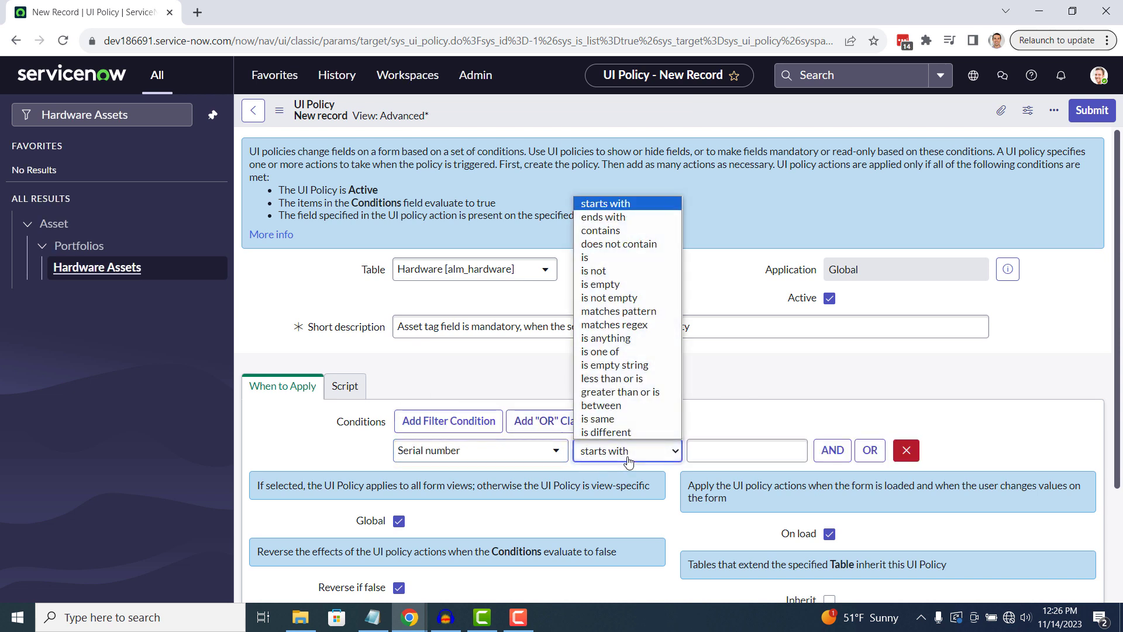
{"action": "left_click", "coordinate": [630, 285]}
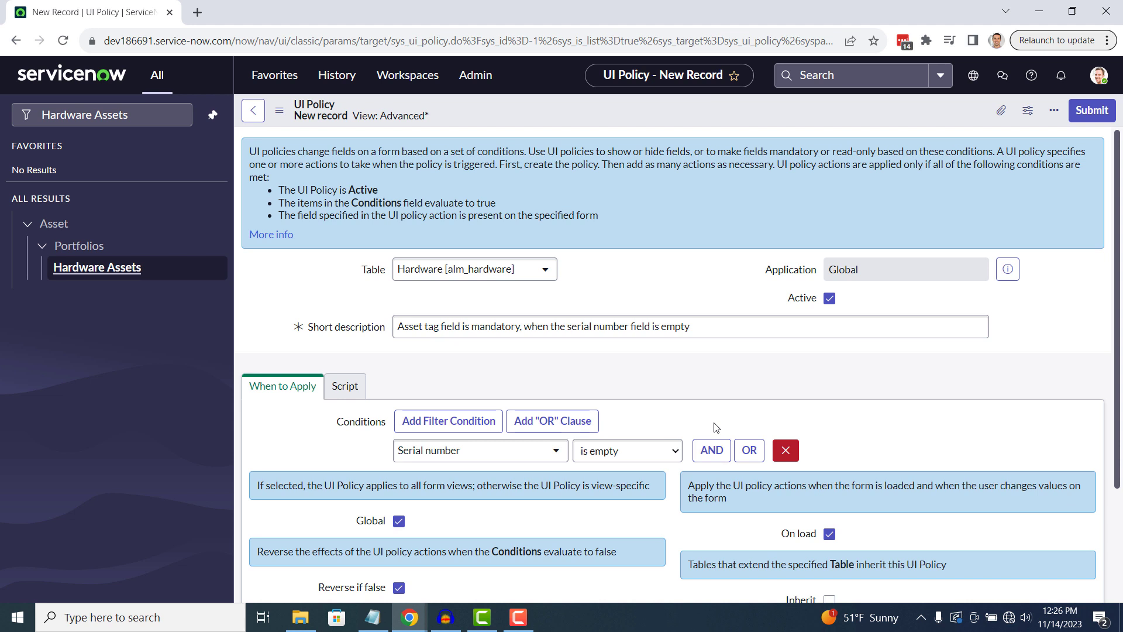
Save the new UI policy from the form header menu.
{"action": "right_click", "coordinate": [592, 111]}
{"action": "left_click", "coordinate": [602, 117]}
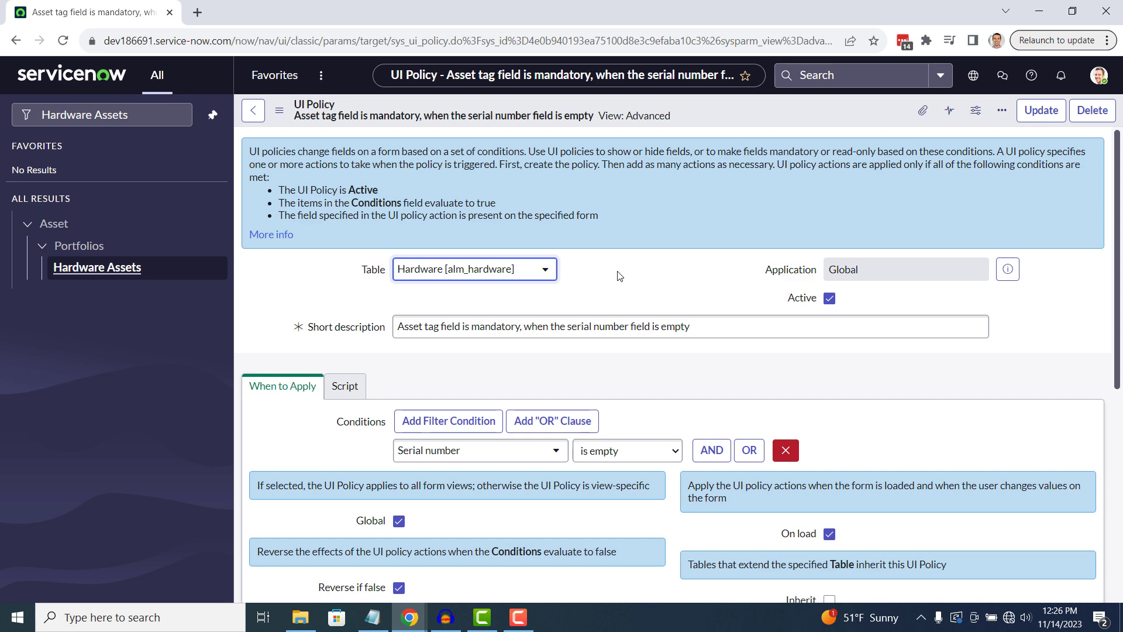
{"action": "scroll", "coordinate": [620, 276], "scroll_direction": "down", "scroll_amount": 6}
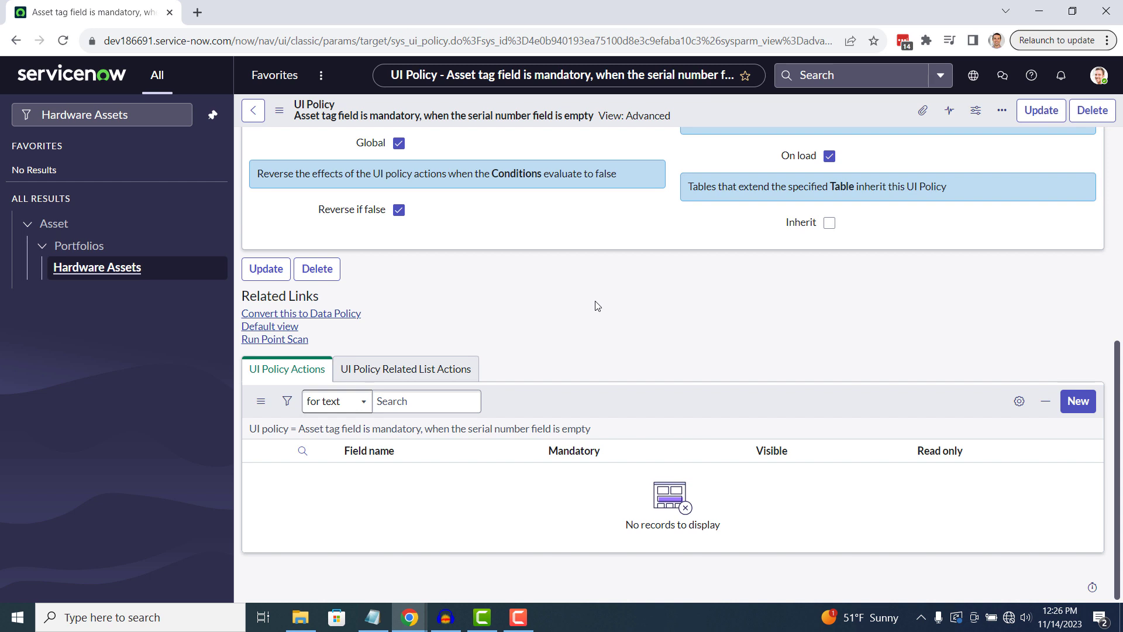
Submit a UI policy action setting the Asset tag field to Mandatory True.
{"action": "left_click", "coordinate": [1078, 401]}
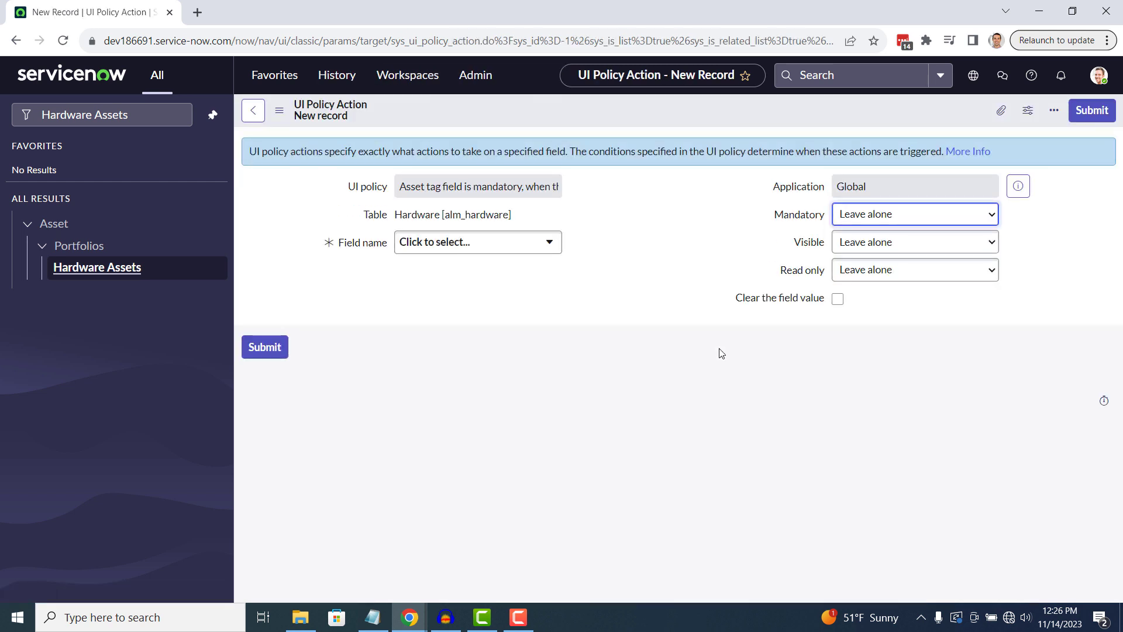
{"action": "left_click", "coordinate": [545, 243]}
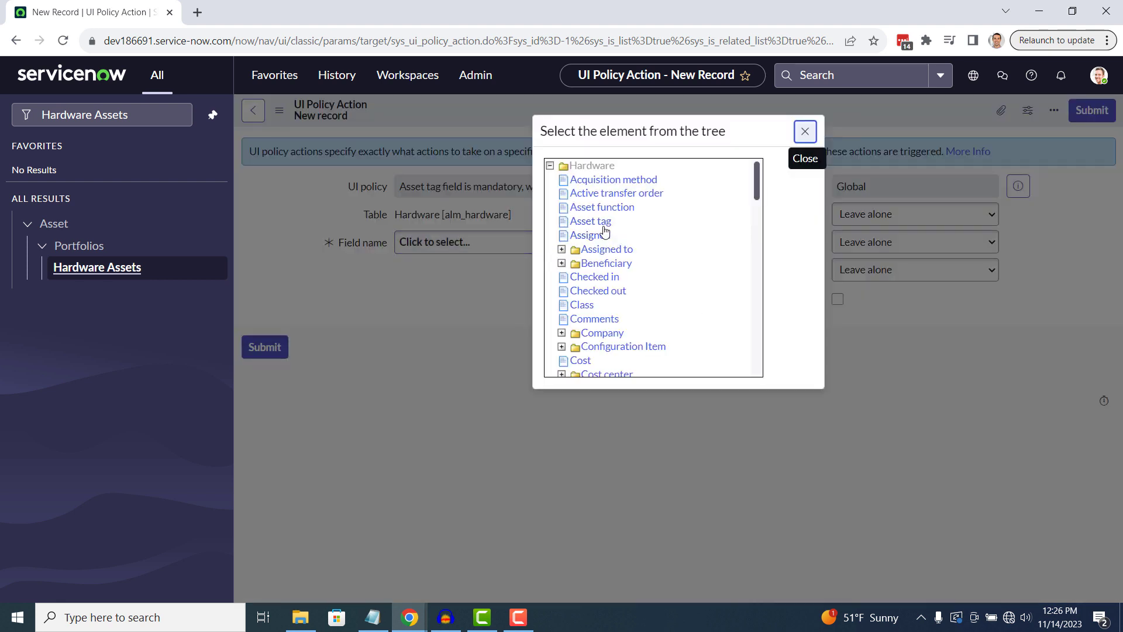
{"action": "left_click", "coordinate": [596, 222]}
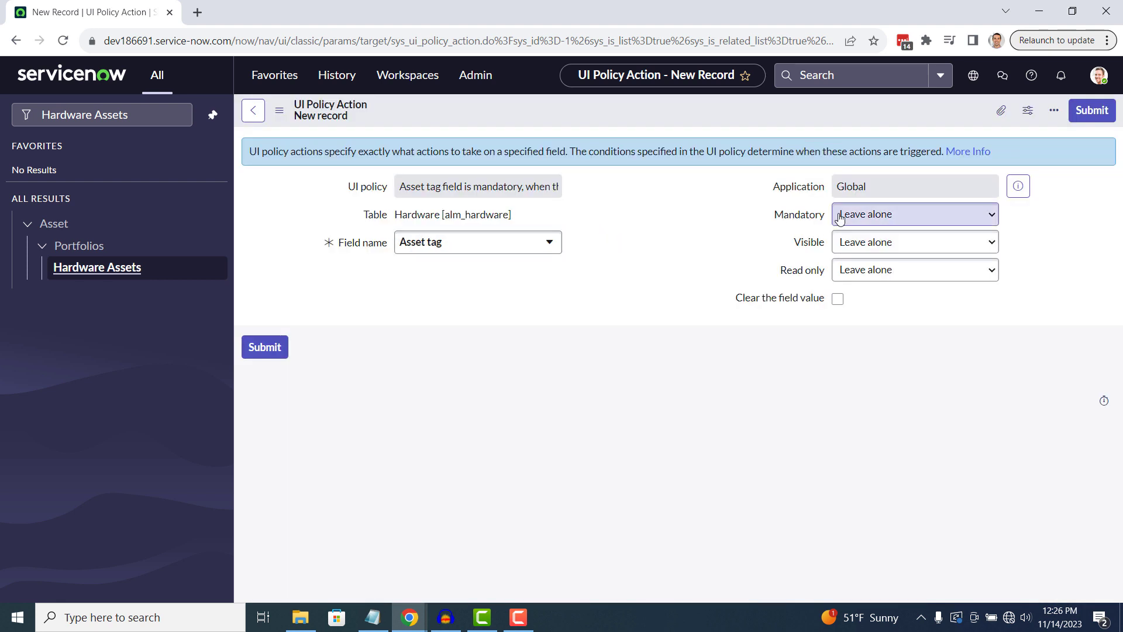
{"action": "left_click", "coordinate": [872, 216]}
{"action": "left_click", "coordinate": [869, 247]}
{"action": "key", "text": "Tab"}
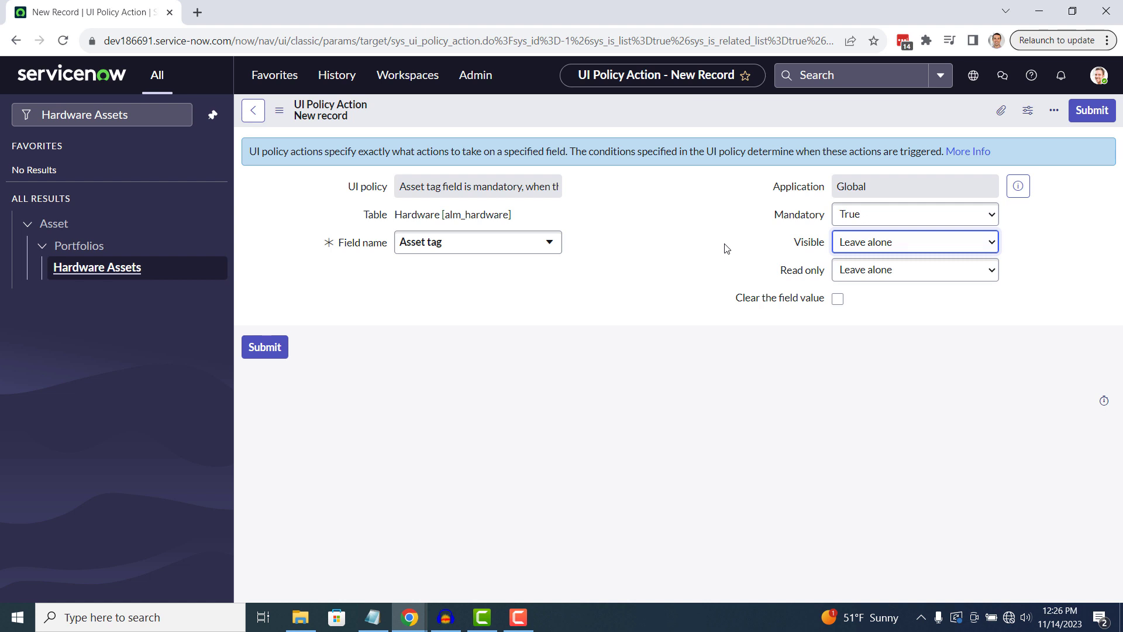
{"action": "left_click", "coordinate": [1098, 115]}
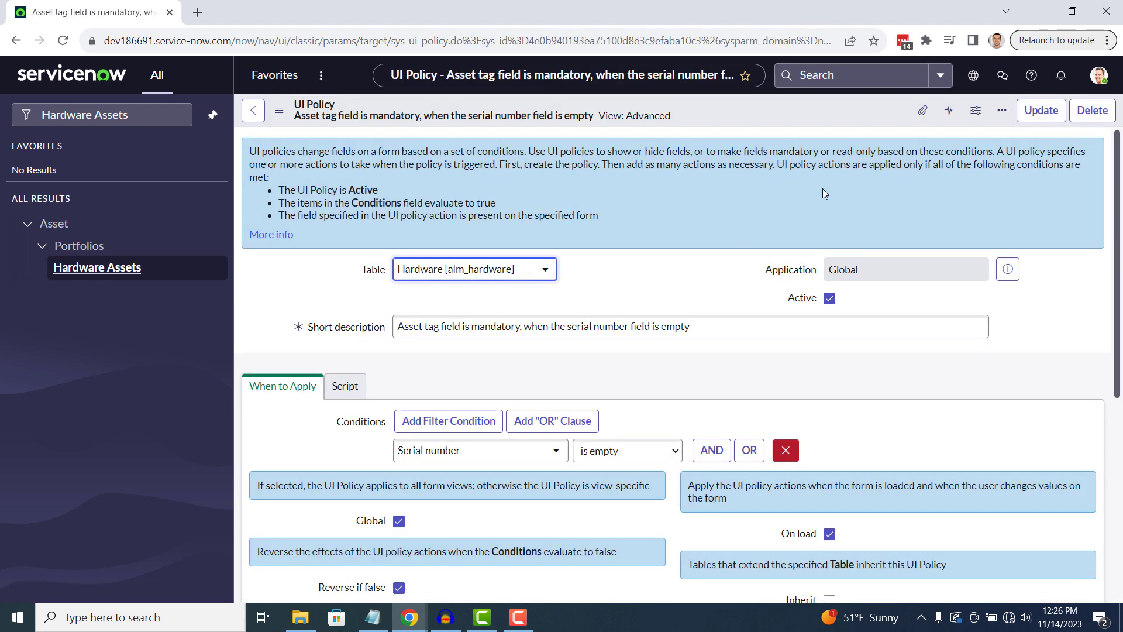
Save the updated UI policy and start a new Hardware asset record.
{"action": "left_click", "coordinate": [1041, 110]}
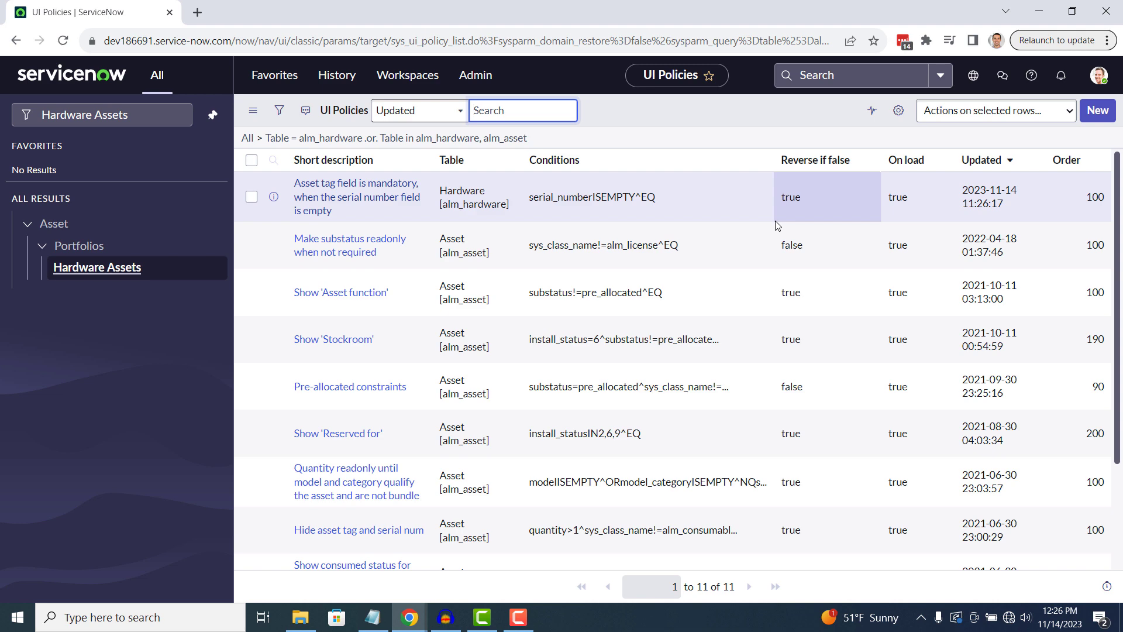
{"action": "left_click", "coordinate": [128, 274]}
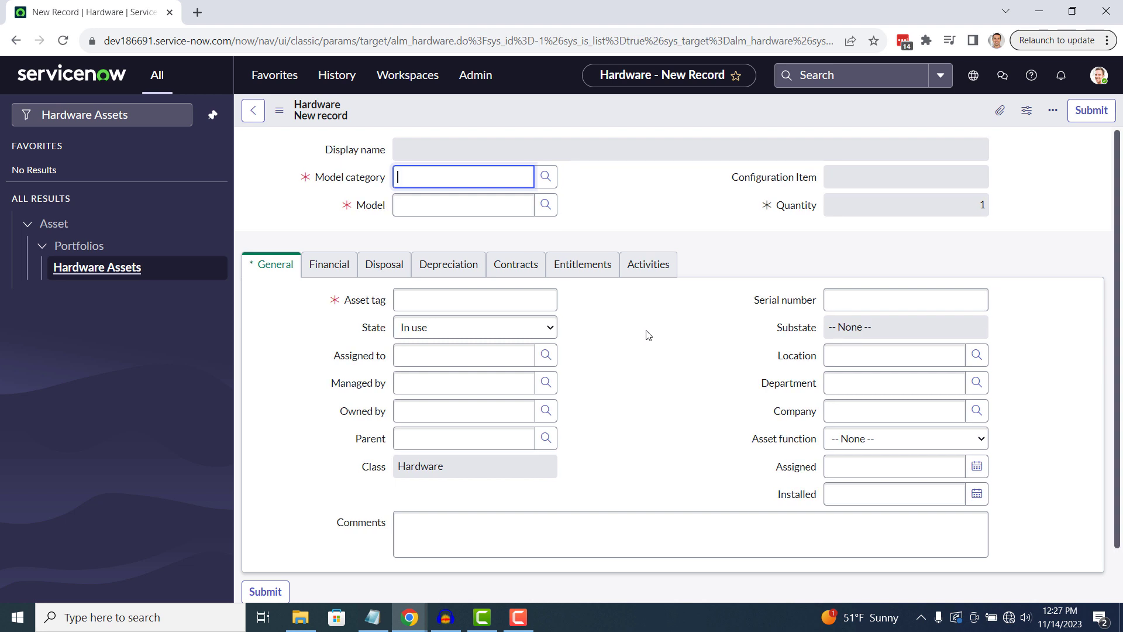
{"action": "left_click", "coordinate": [647, 335]}
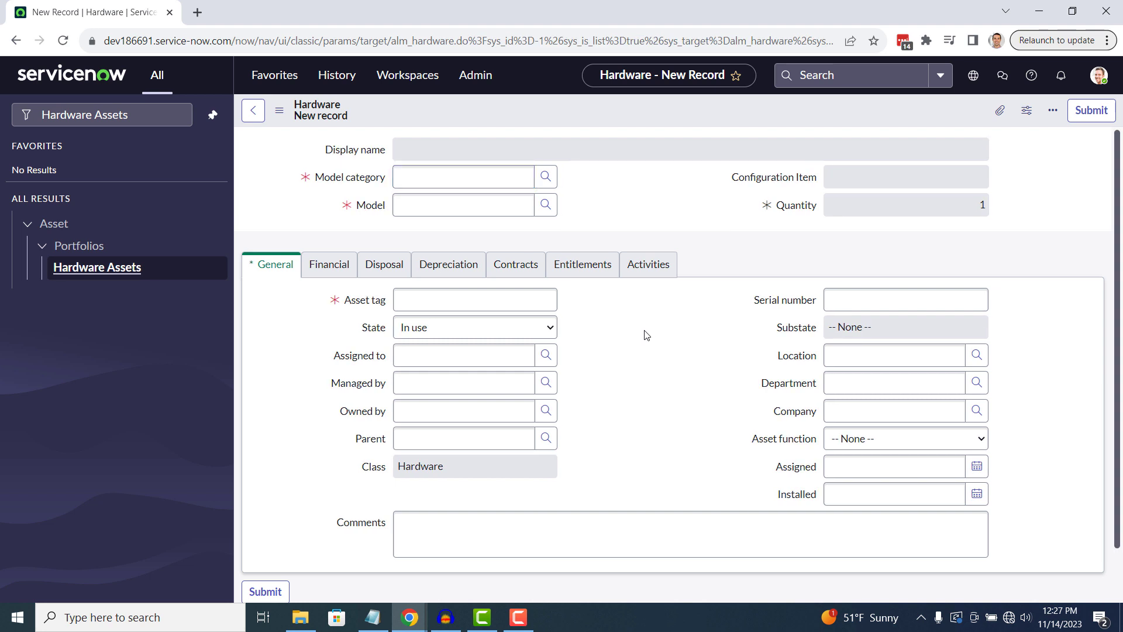
Enter serial number TEST and check that Asset tag is no longer mandatory.
{"action": "left_click", "coordinate": [864, 290]}
{"action": "type", "text": "TEST"}
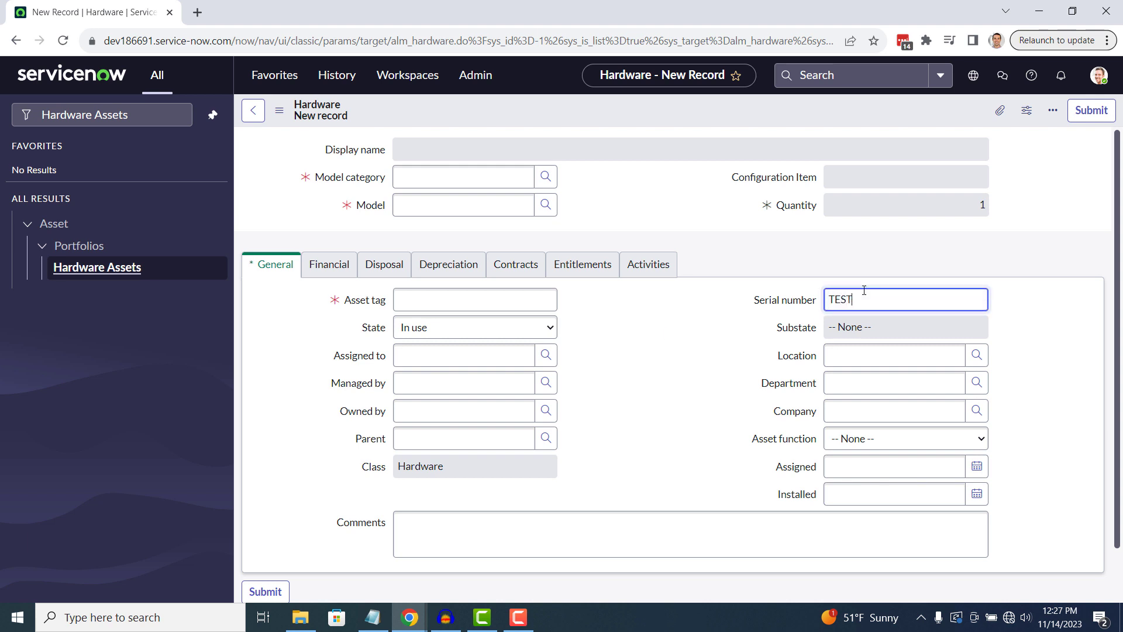
{"action": "left_click", "coordinate": [670, 299]}
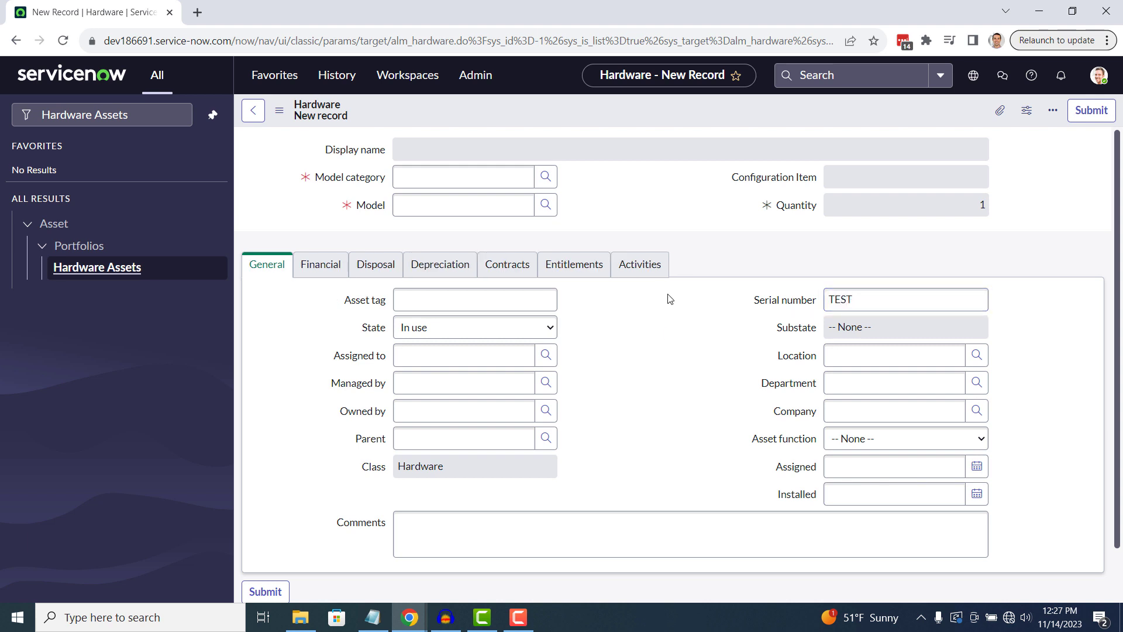